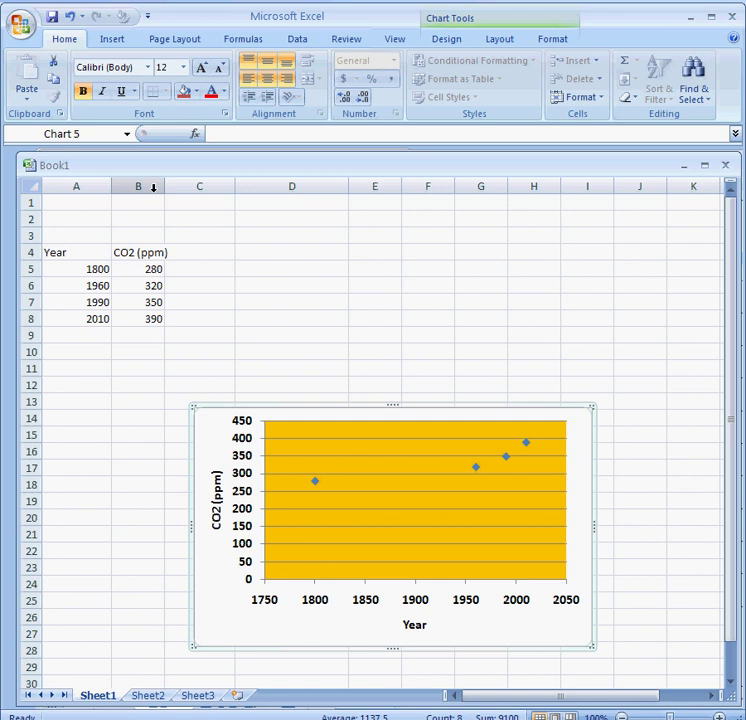
# Step: Drag columns B and C wider, bringing column C to a width of 15.14
pyautogui.moveTo(163, 189); pyautogui.dragTo(177, 189)
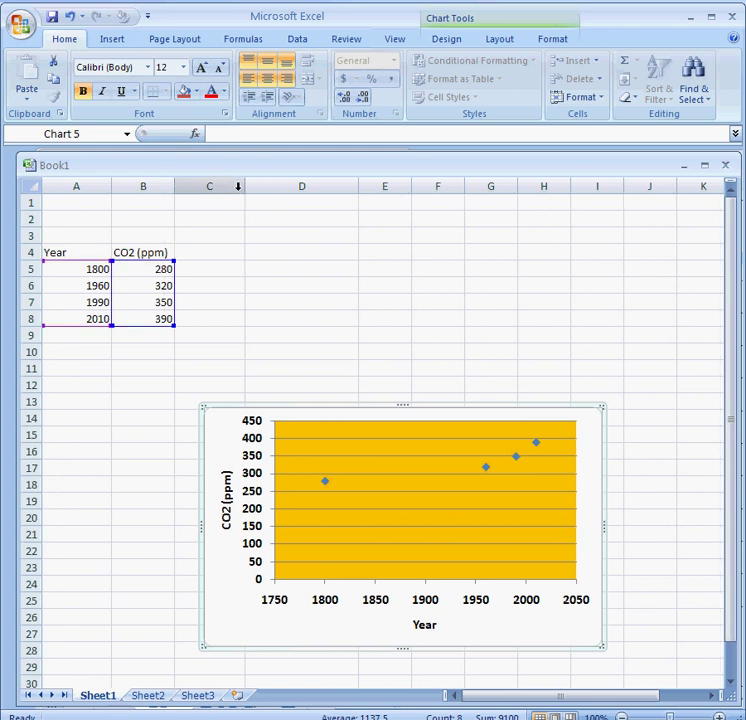
pyautogui.moveTo(245, 186); pyautogui.dragTo(266, 185)
# Step: Type 1800-1960, 1960-1990 and 1990-2010 down C6 to C8, correcting a typo in the last
pyautogui.click(225, 287)
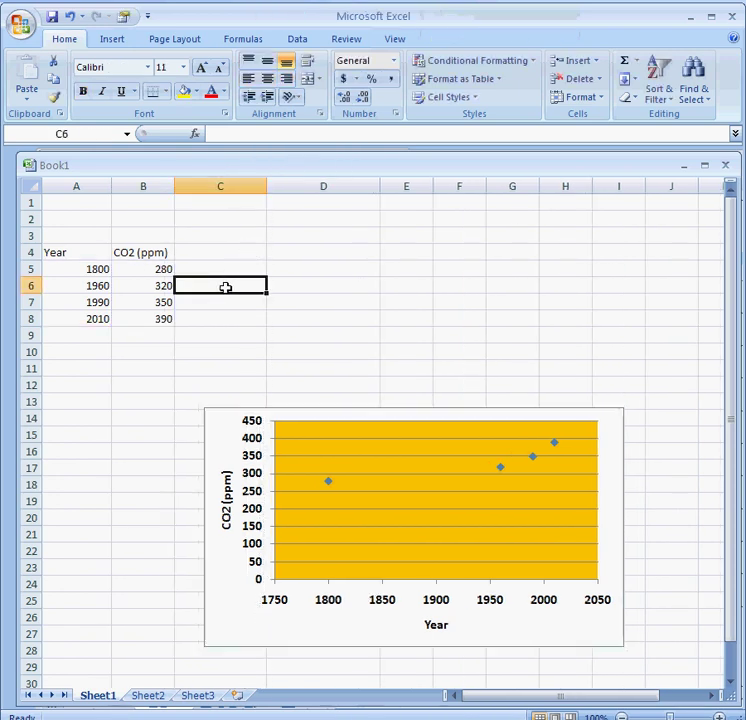
pyautogui.write('1')
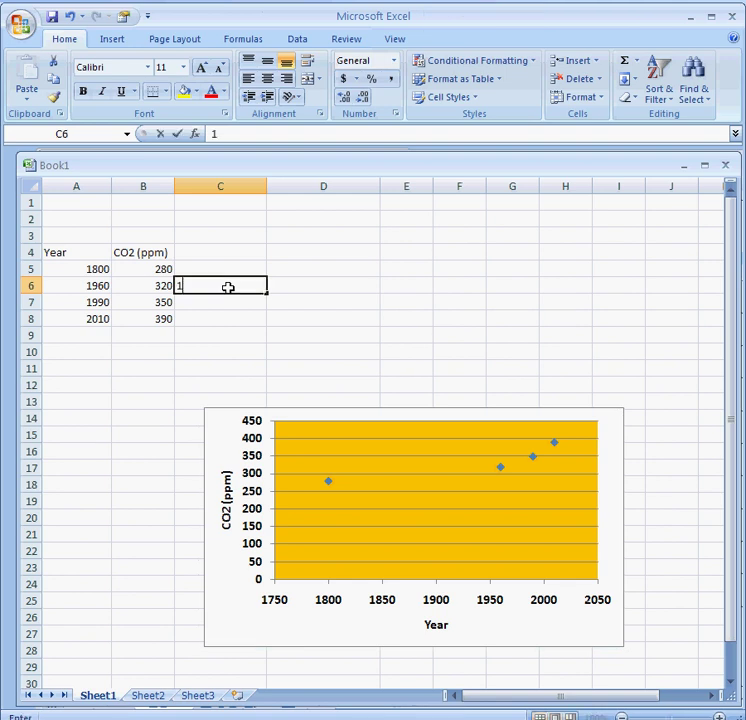
pyautogui.write('800-1960')
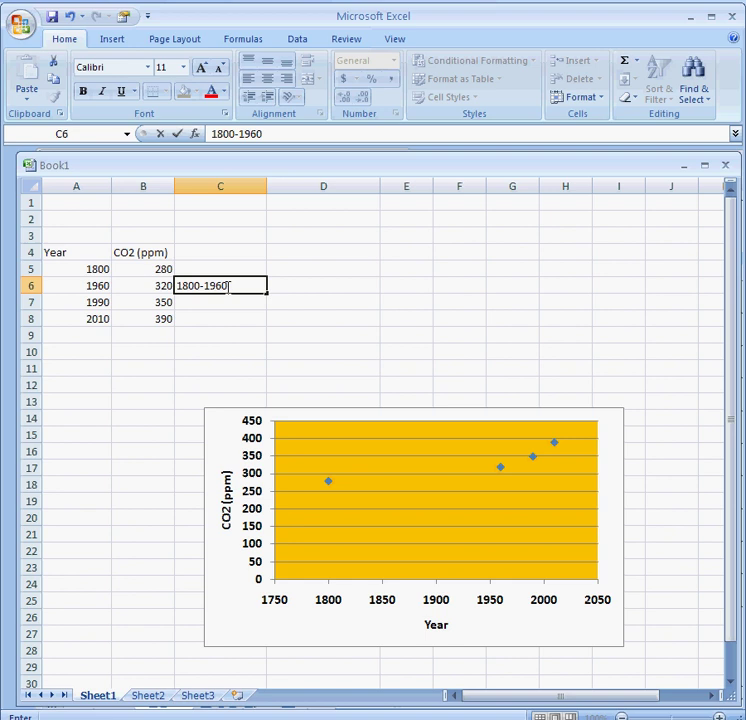
pyautogui.press('Return')
pyautogui.write('1')
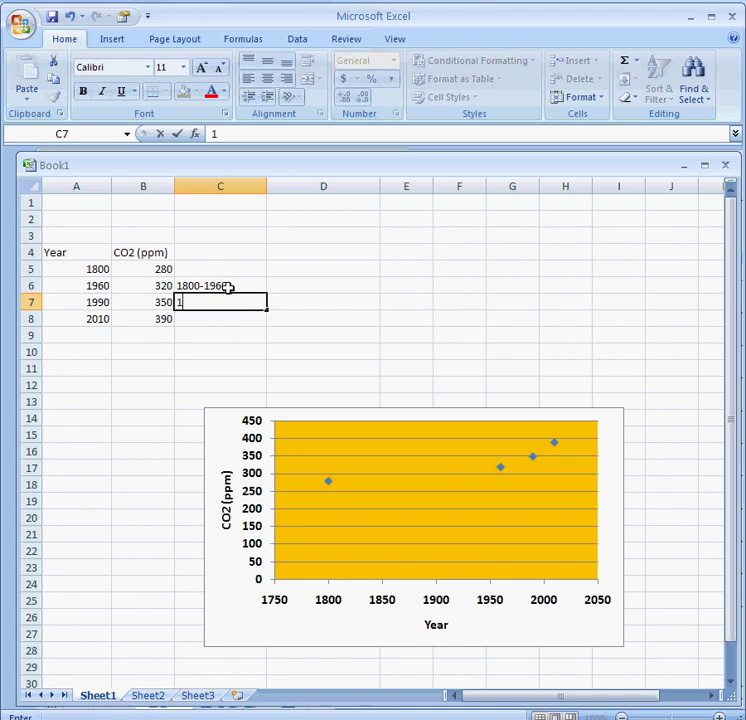
pyautogui.write('960-1990')
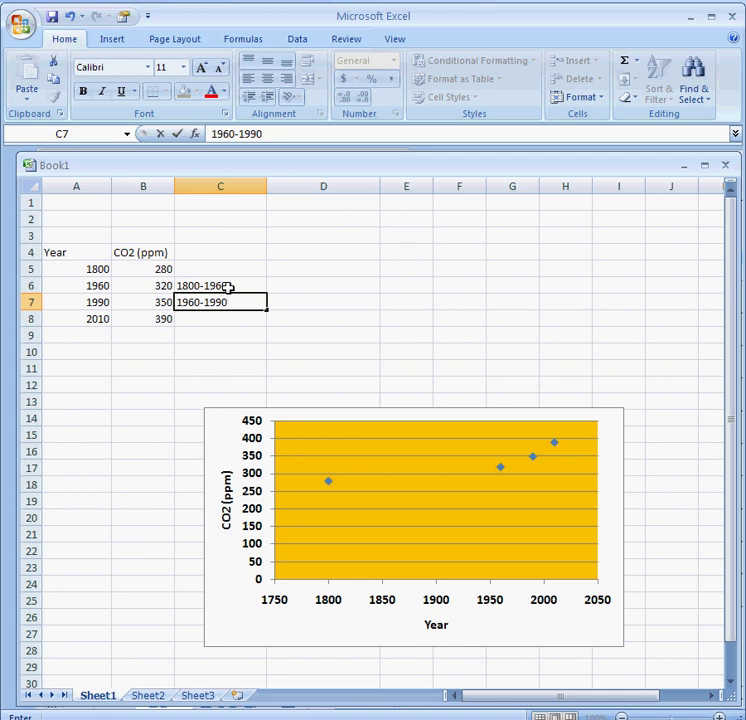
pyautogui.press('Return')
pyautogui.write('199')
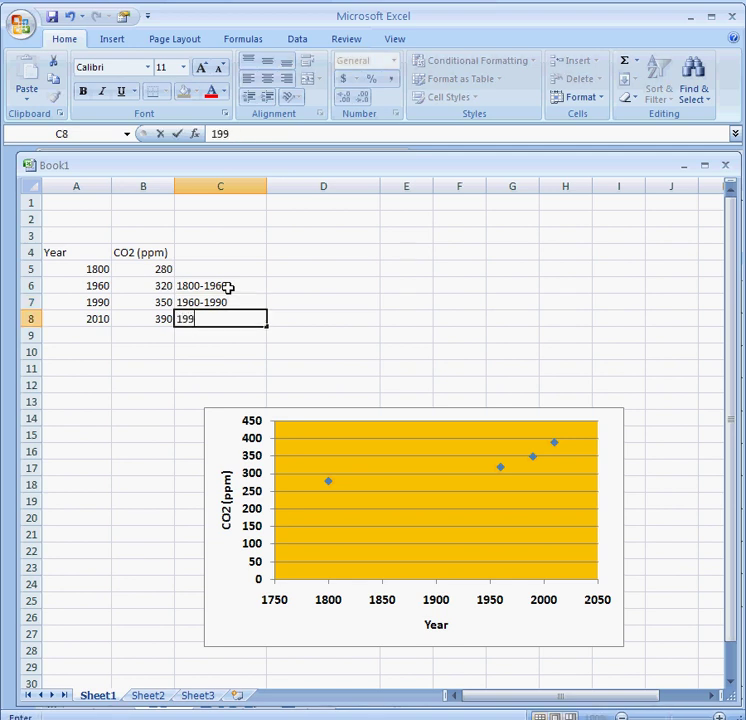
pyautogui.write('0-2010')
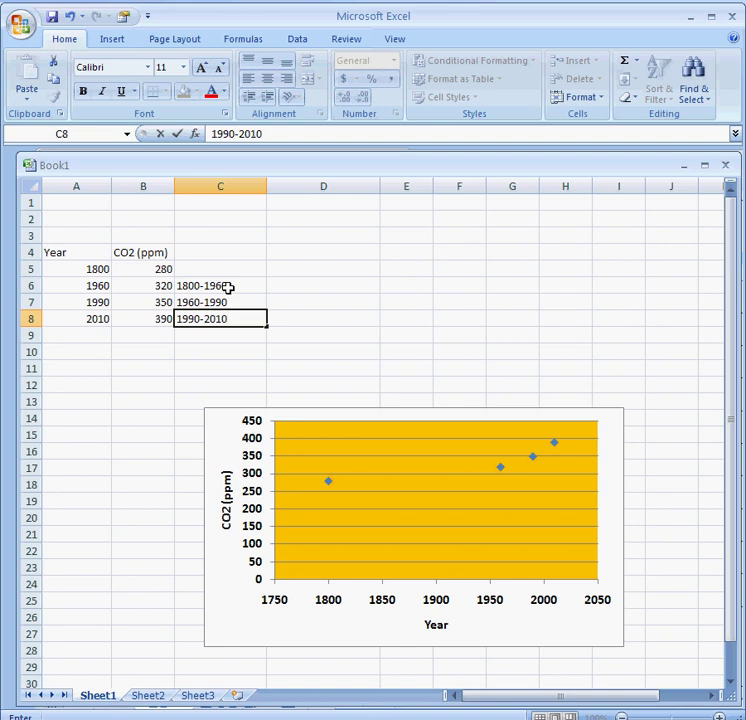
pyautogui.click(325, 288)
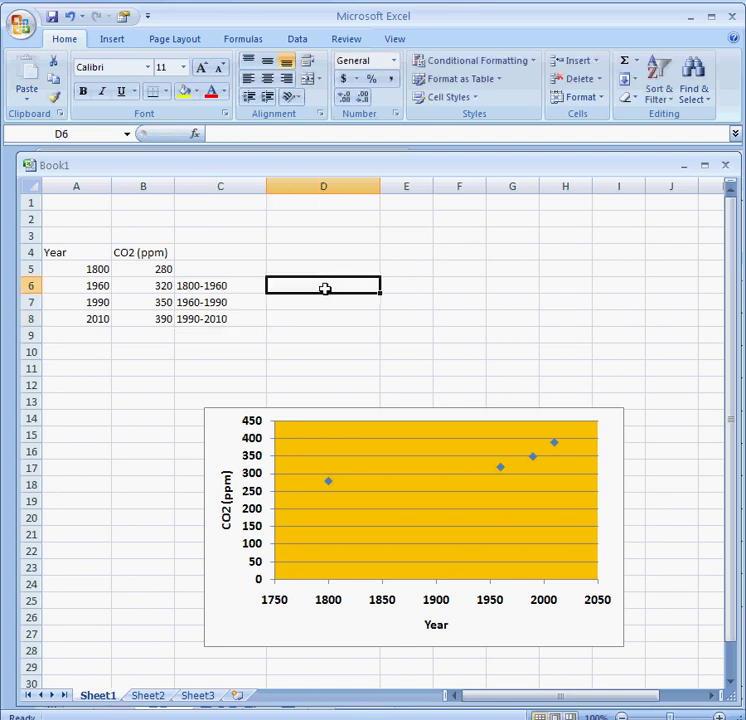
# Step: Enter =(B6-B5)/((A6-A5)/10) in D6, yielding 2.5 ppm per decade
pyautogui.write('=(')
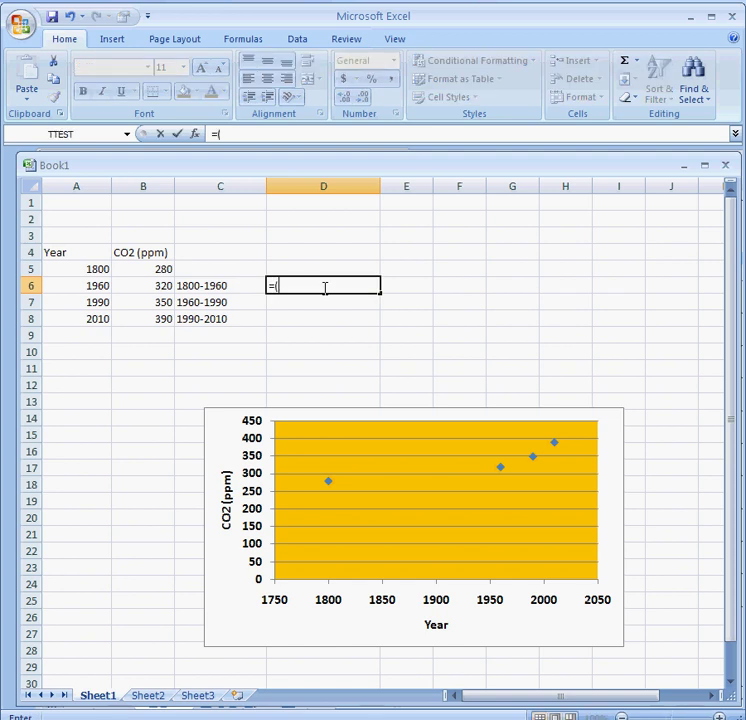
pyautogui.click(120, 287)
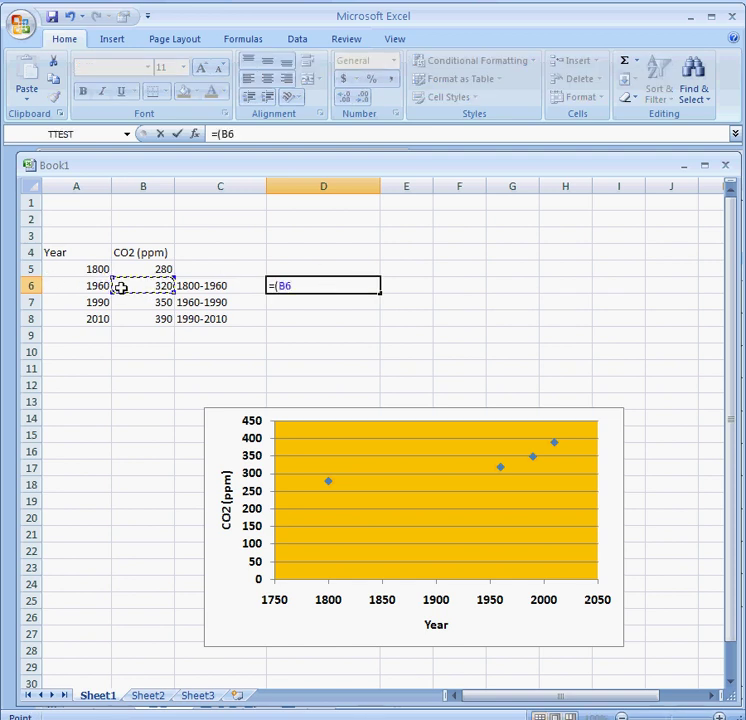
pyautogui.write('-')
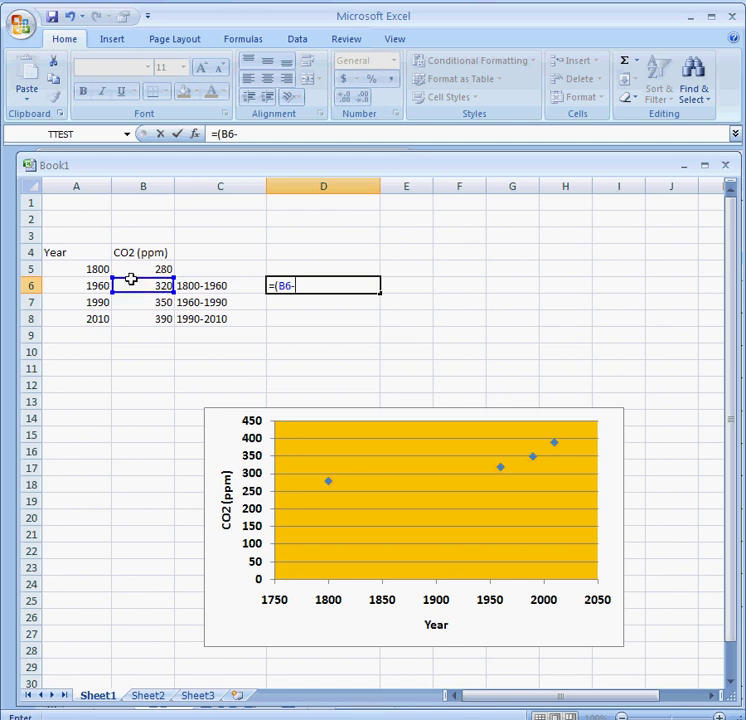
pyautogui.click(134, 270)
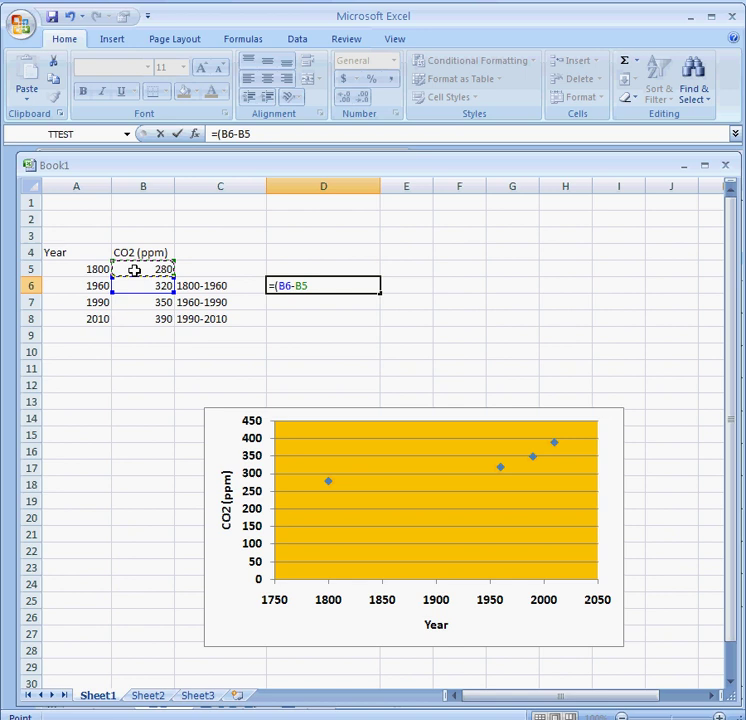
pyautogui.write(')/')
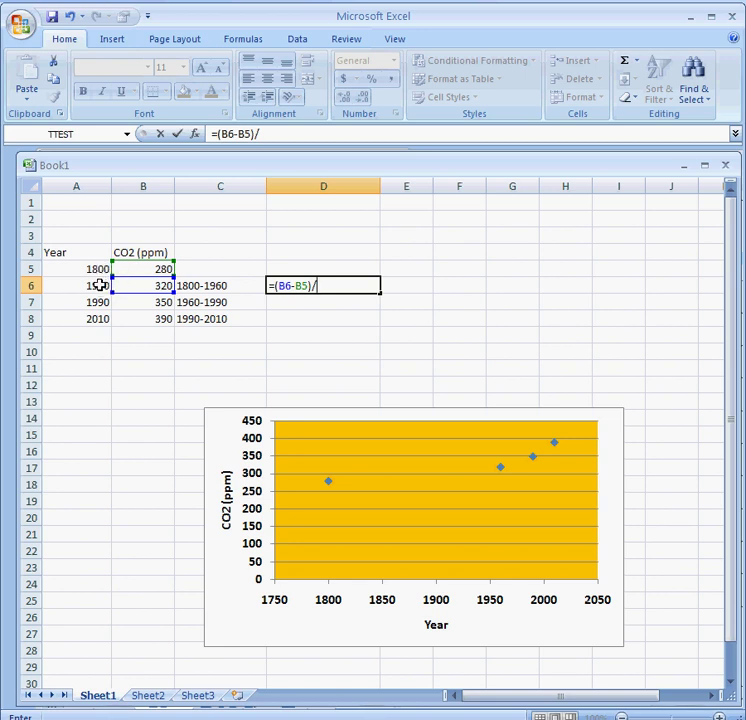
pyautogui.write('(')
pyautogui.click(100, 286)
pyautogui.write('-')
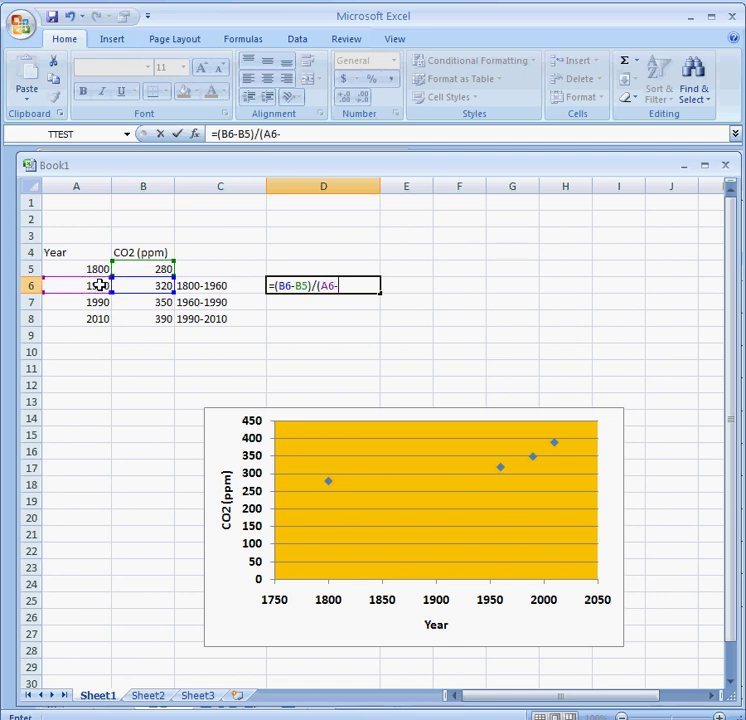
pyautogui.click(100, 270)
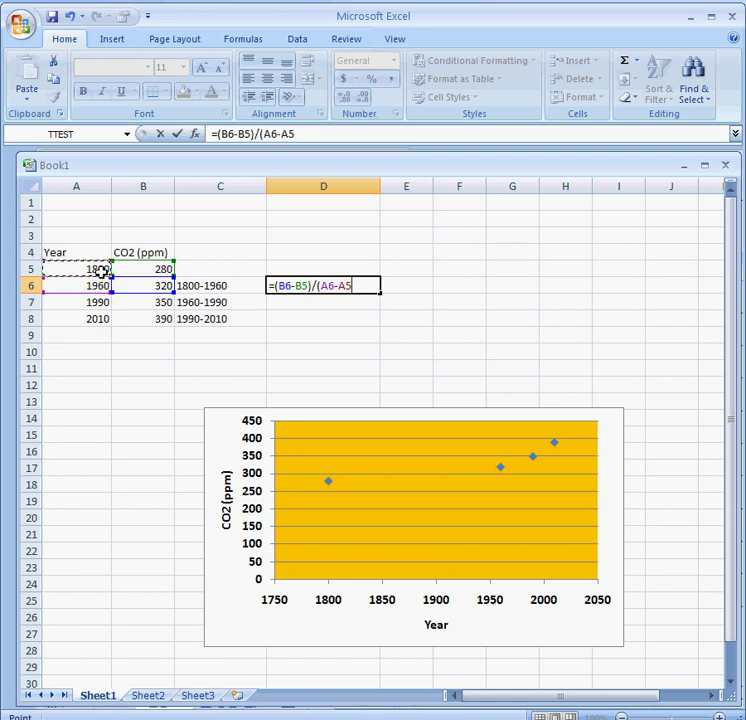
pyautogui.write(')')
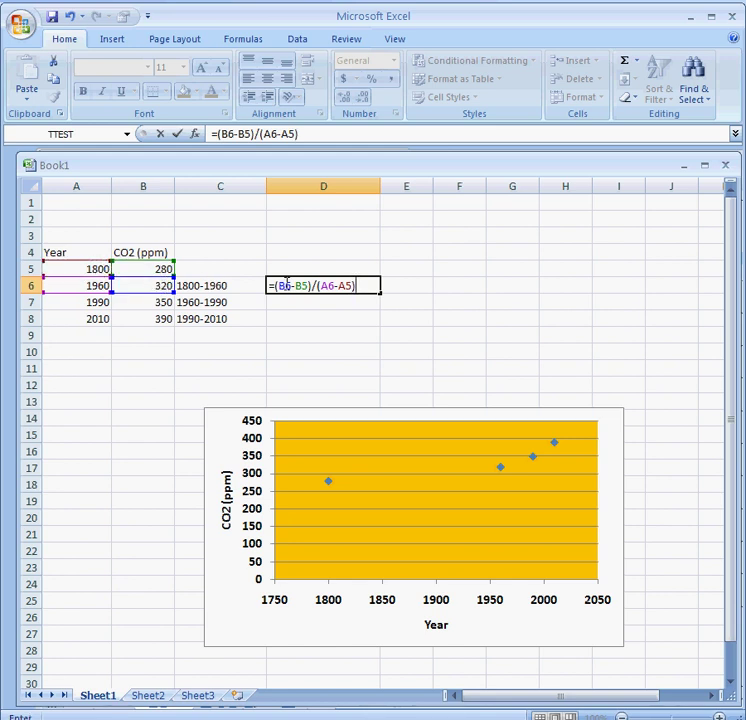
pyautogui.click(317, 287)
pyautogui.write('(')
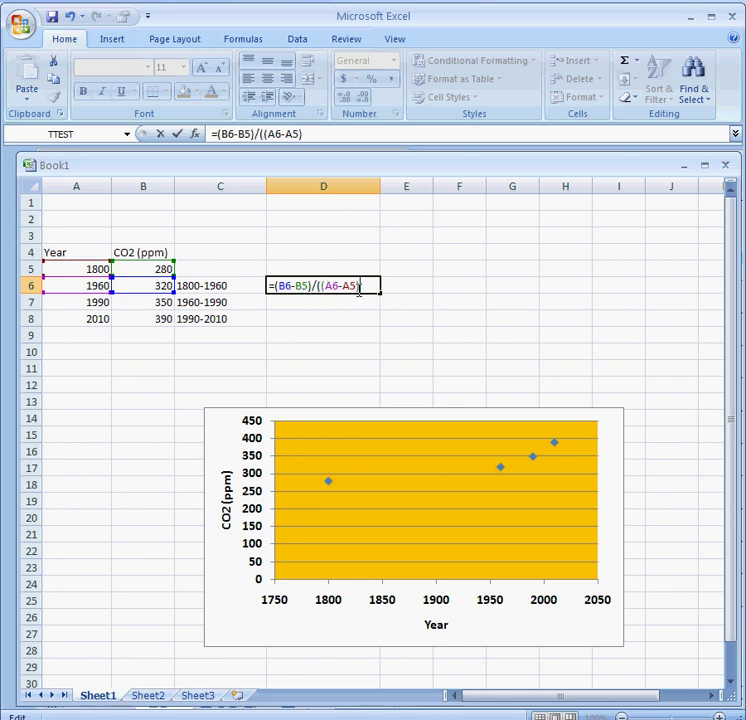
pyautogui.write('/10)')
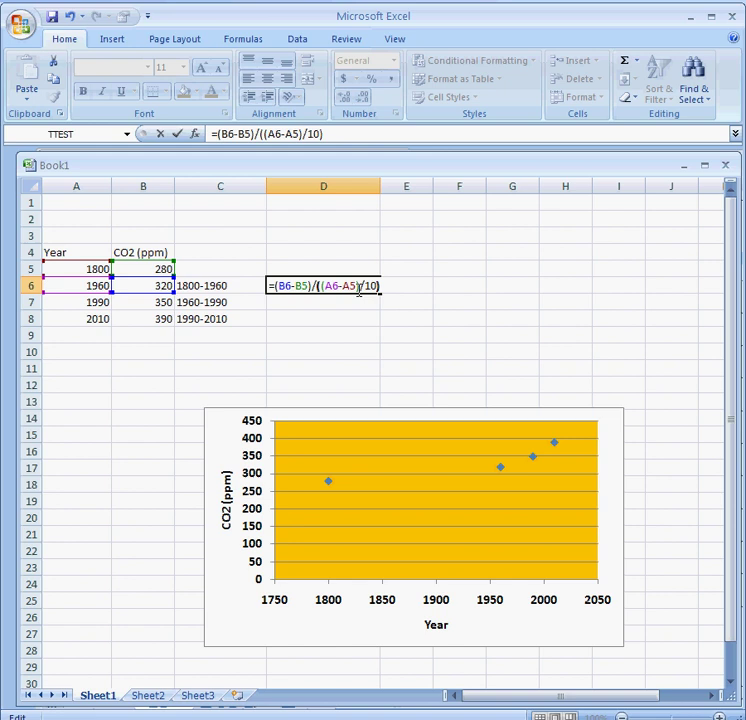
pyautogui.press('Return')
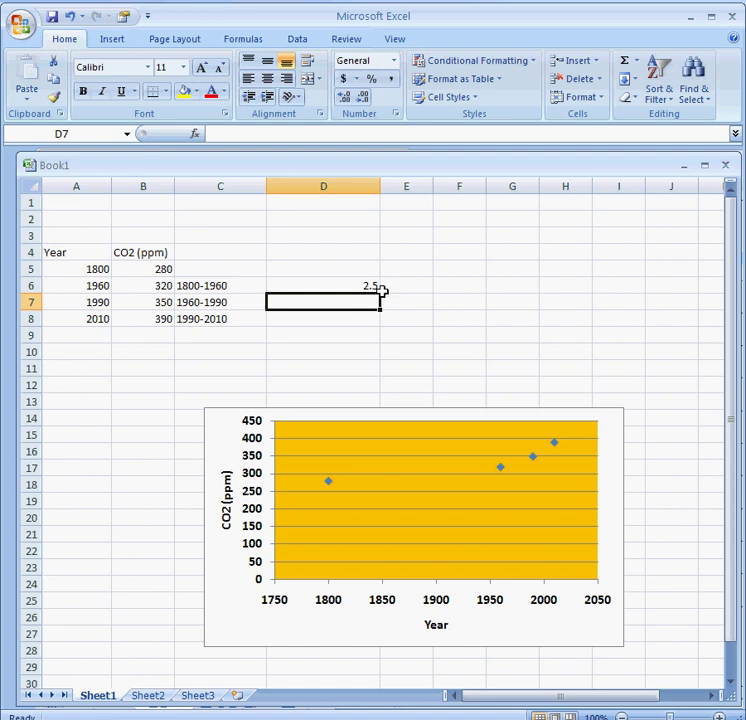
# Step: Enter the heading 'CO2 Change (ppm/decade)' in cell D4
pyautogui.click(316, 254)
pyautogui.write('C')
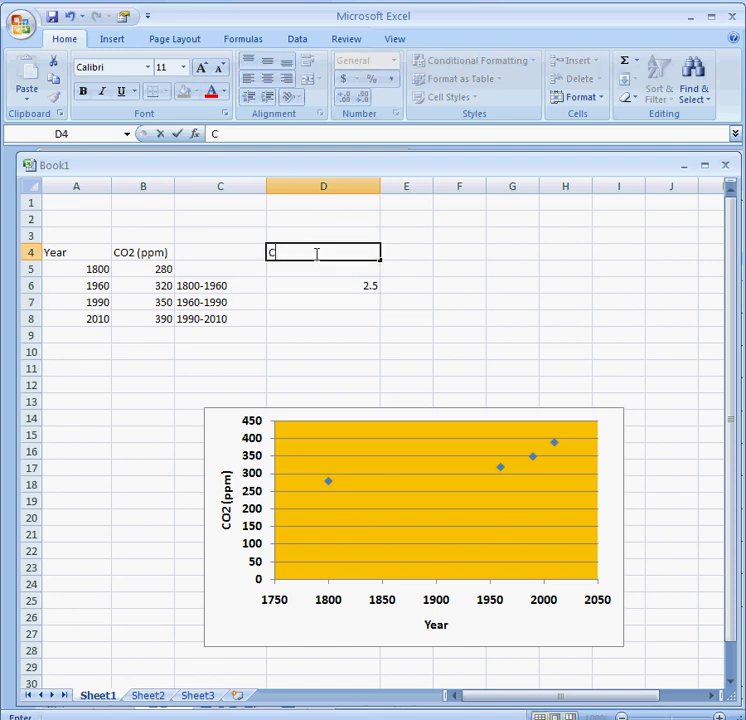
pyautogui.write('O2 Change')
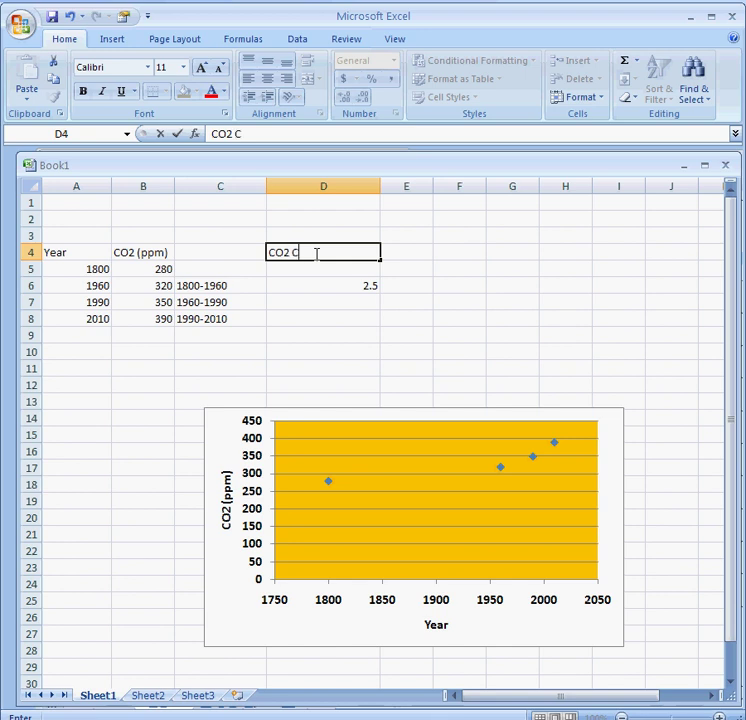
pyautogui.write(' (')
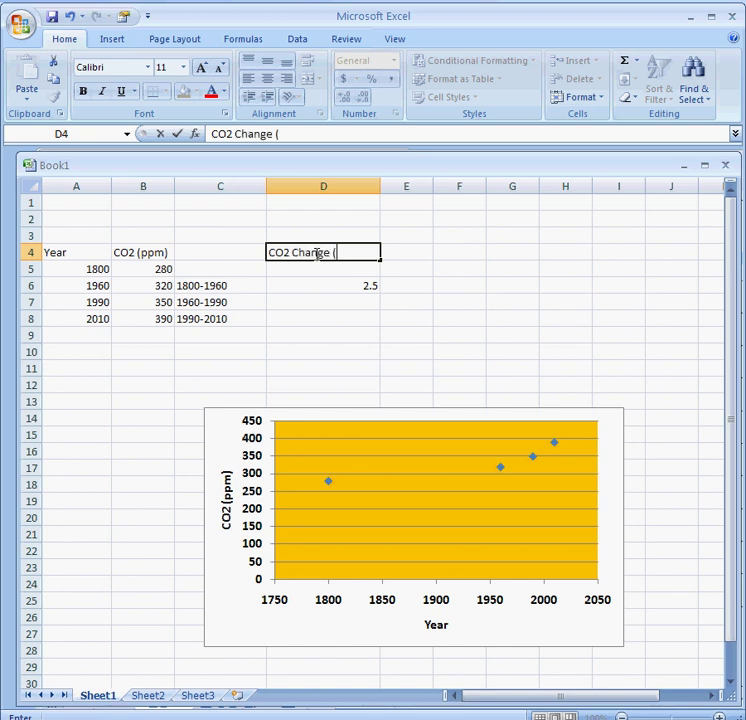
pyautogui.write('ppm/decade')
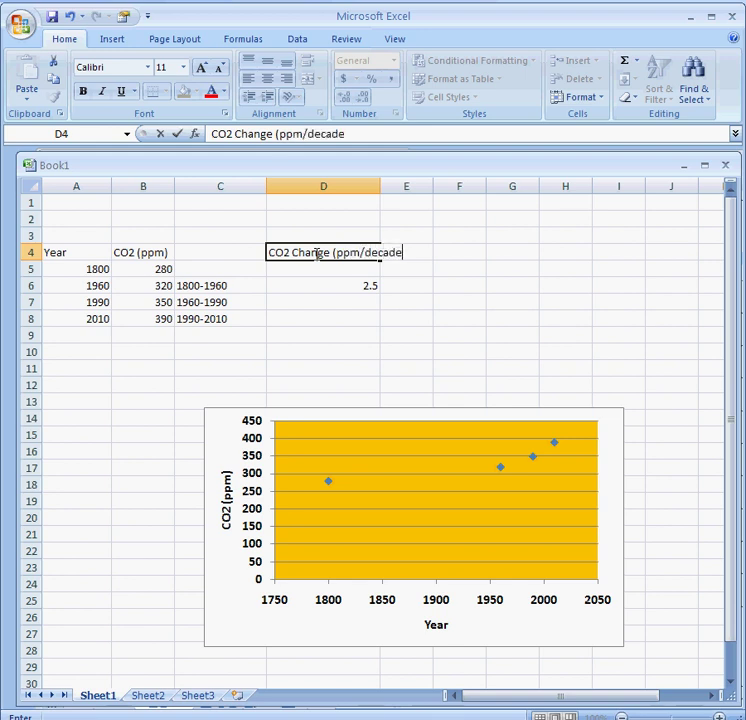
pyautogui.write(')')
pyautogui.press('Return')
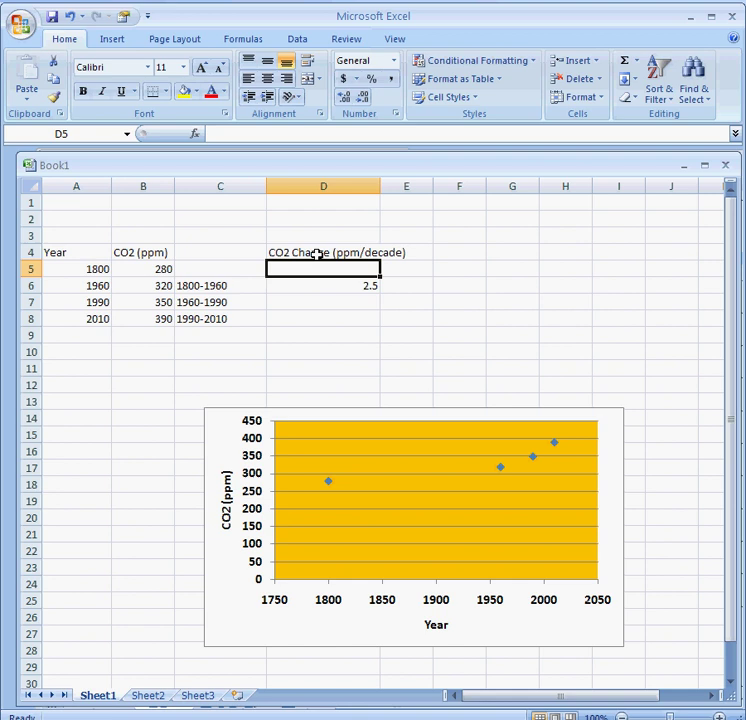
# Step: Widen column D to fit the heading and open D6's formula for checking
pyautogui.click(370, 187)
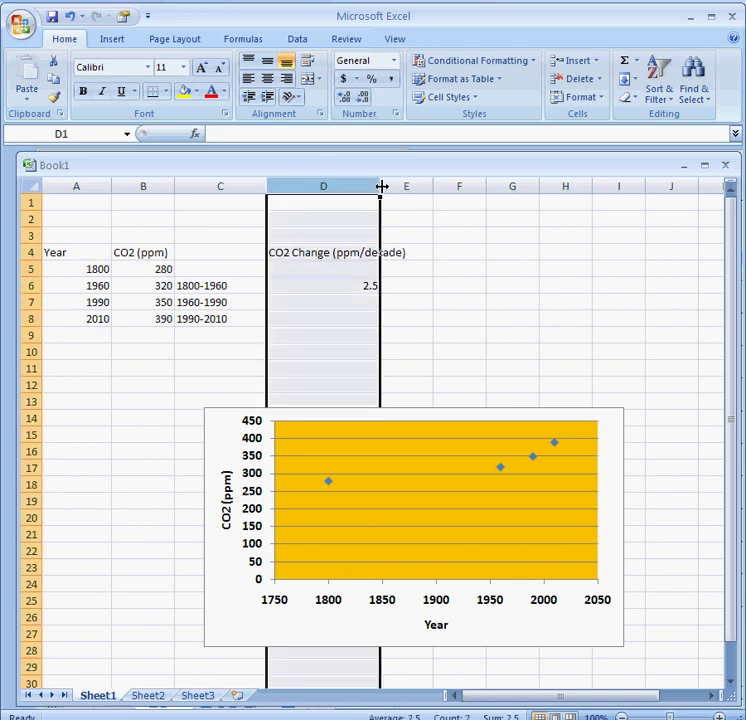
pyautogui.moveTo(382, 187); pyautogui.dragTo(409, 187)
pyautogui.click(384, 287)
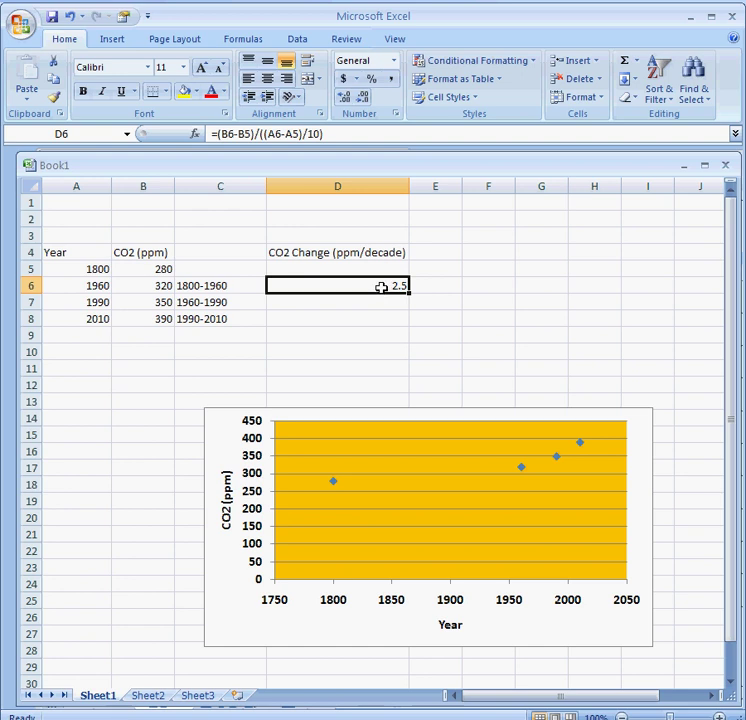
pyautogui.doubleClick(384, 287)
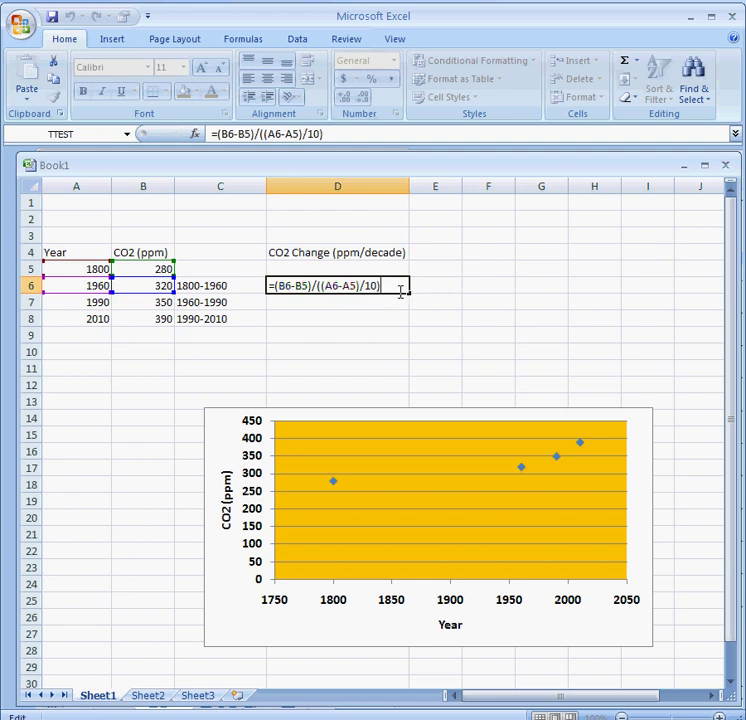
# Step: Confirm D6 and fill its formula down to D8, giving 10 and 20 ppm per decade
pyautogui.press('Return')
pyautogui.click(400, 285)
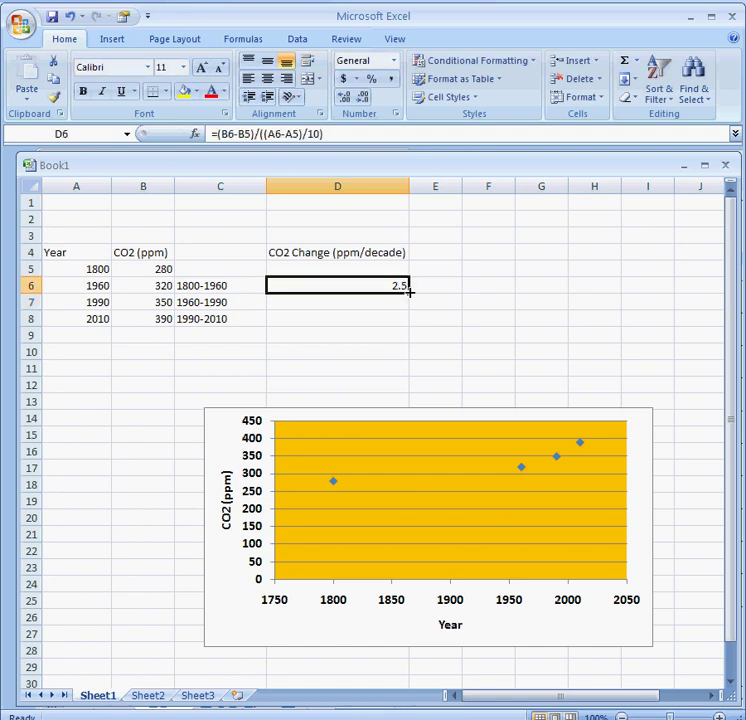
pyautogui.moveTo(407, 292); pyautogui.dragTo(405, 327)
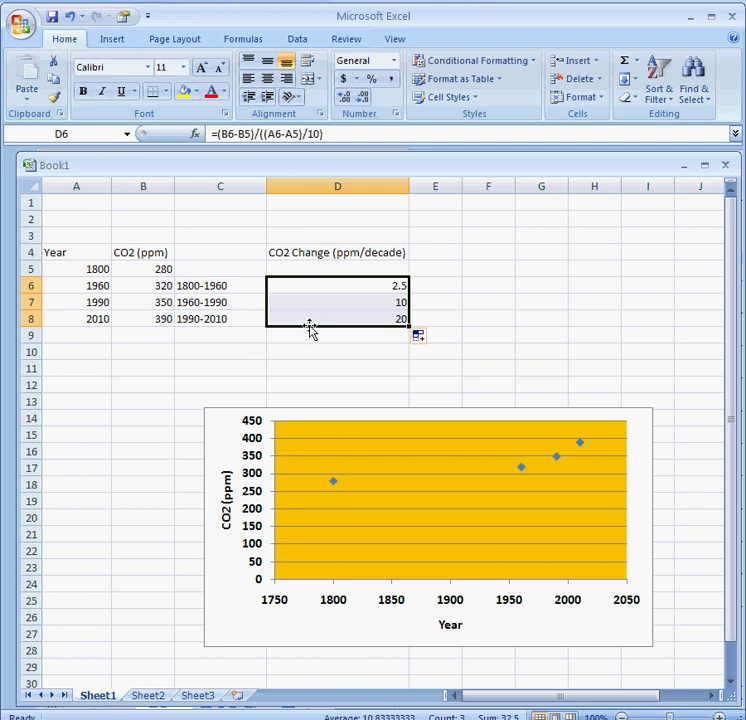
# Step: Plot C6:D8 as a 2-D clustered column chart and delete its Series1 legend
pyautogui.click(228, 286)
pyautogui.moveTo(229, 286); pyautogui.dragTo(301, 316)
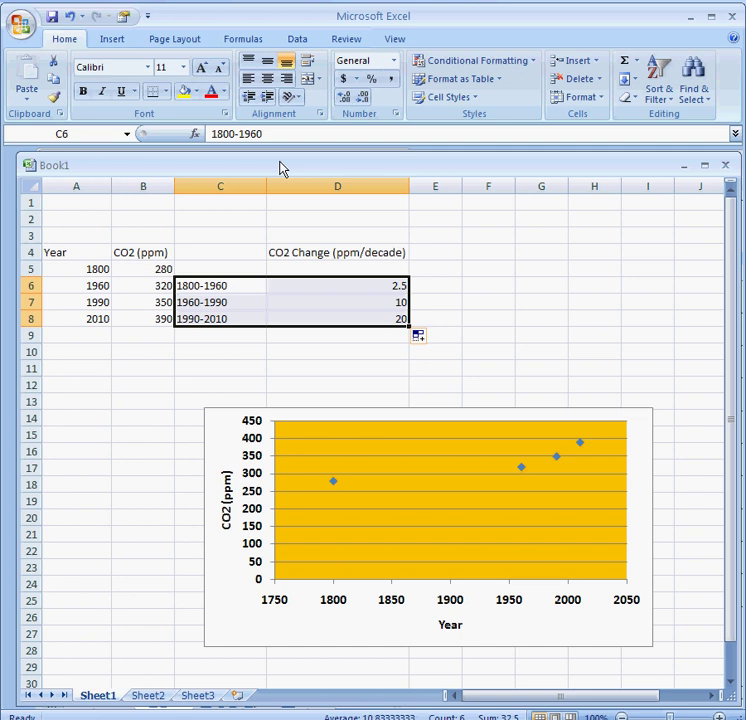
pyautogui.click(106, 42)
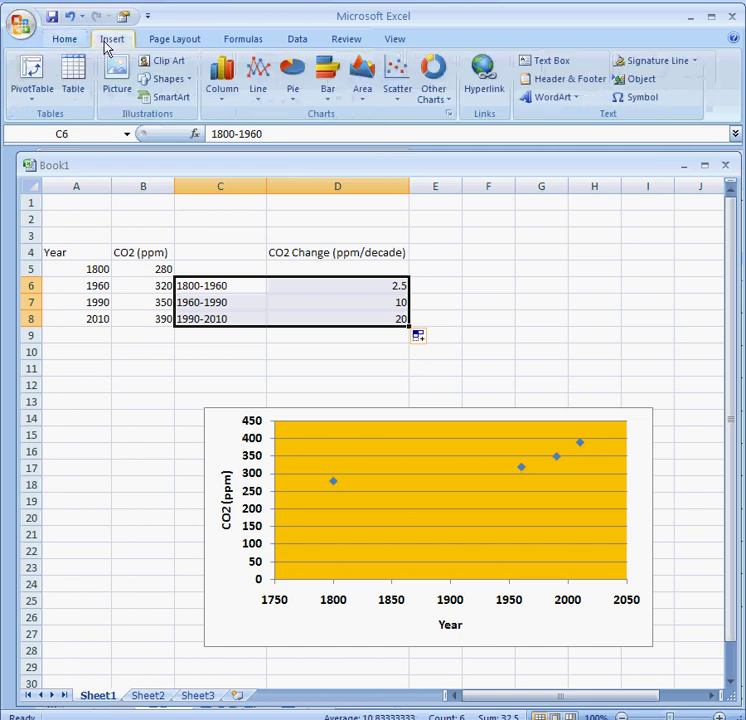
pyautogui.click(225, 95)
pyautogui.click(228, 150)
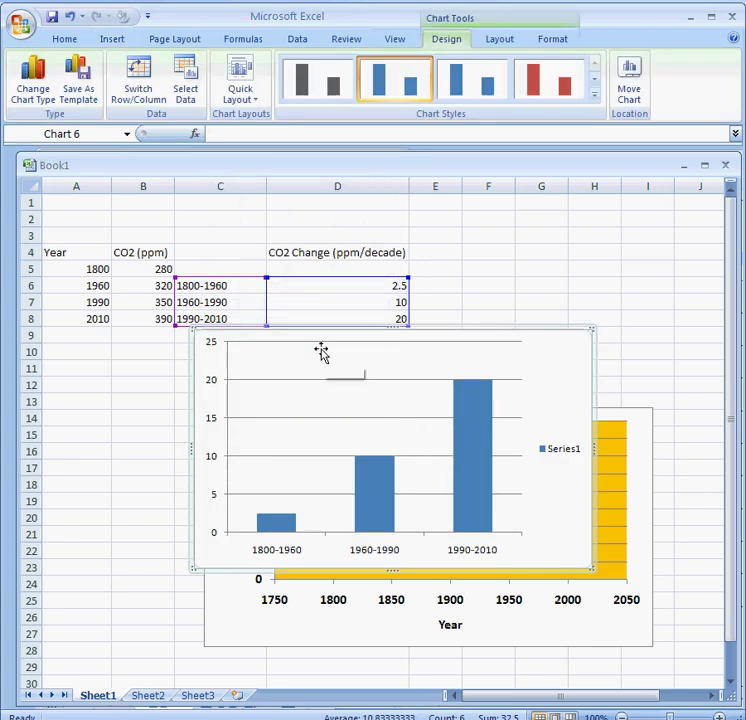
pyautogui.click(553, 455)
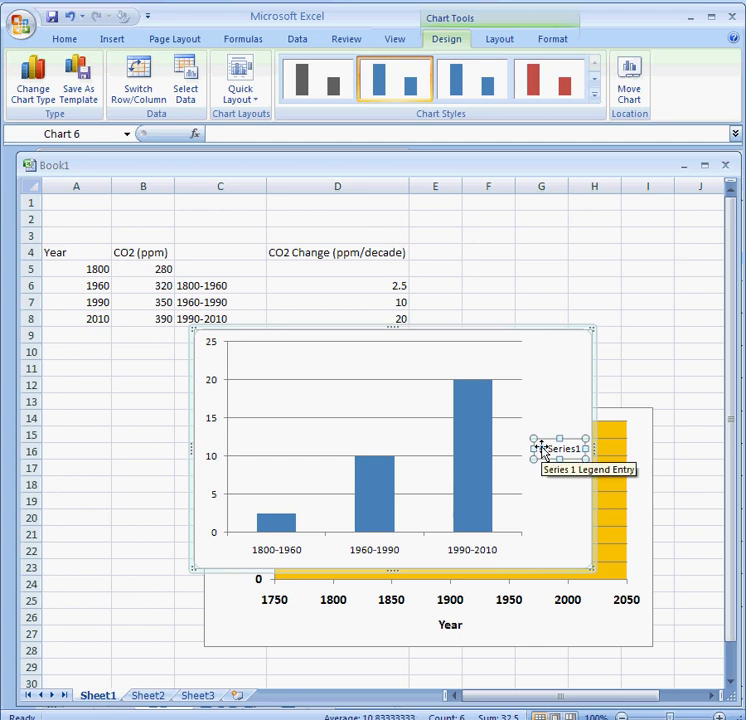
pyautogui.press('Delete')
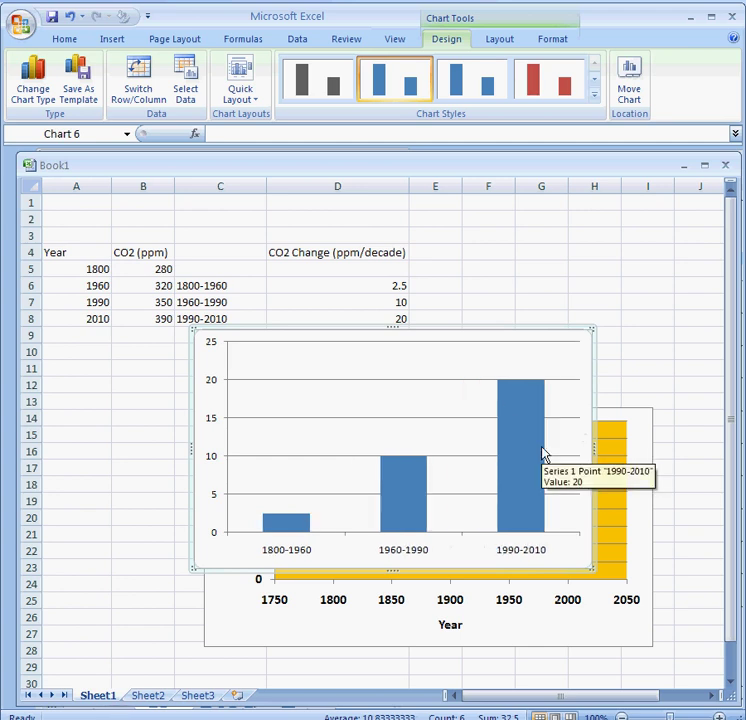
# Step: Add a rotated primary vertical axis title reading 'CO2 Change (ppm/decade)'
pyautogui.click(500, 40)
pyautogui.click(236, 100)
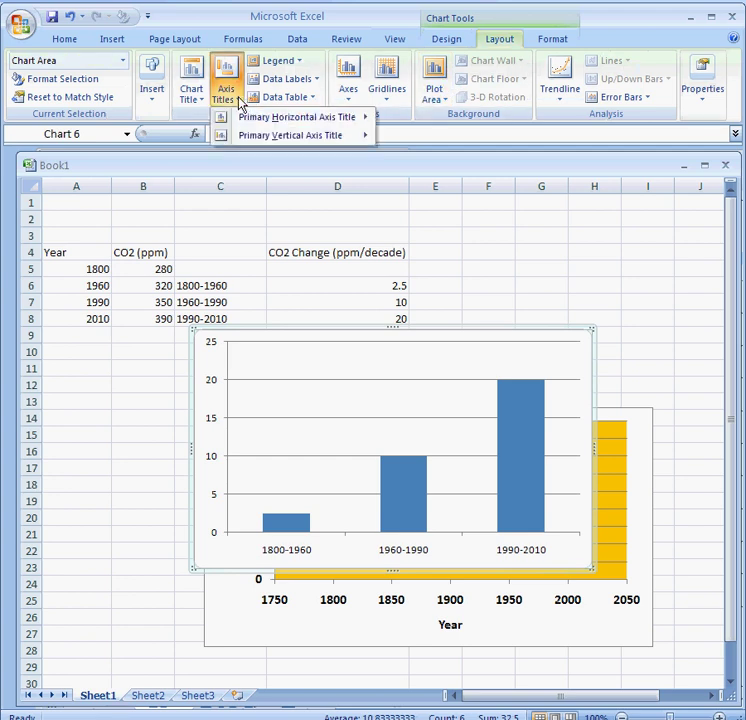
pyautogui.moveTo(254, 140)
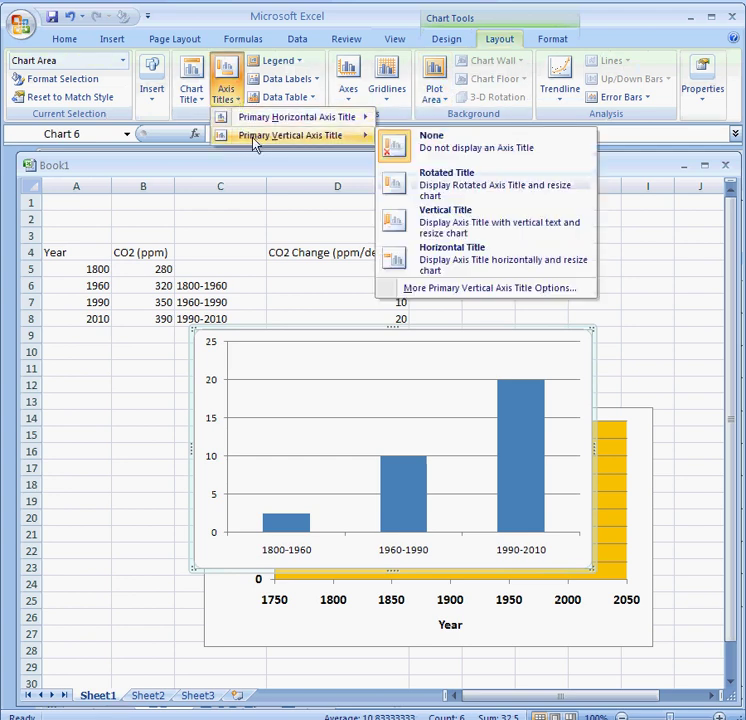
pyautogui.click(410, 186)
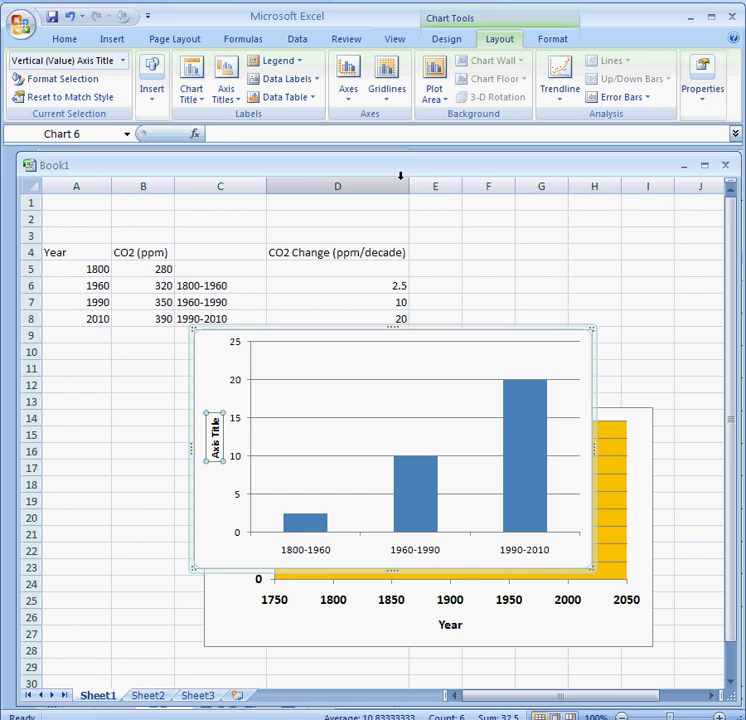
pyautogui.click(298, 134)
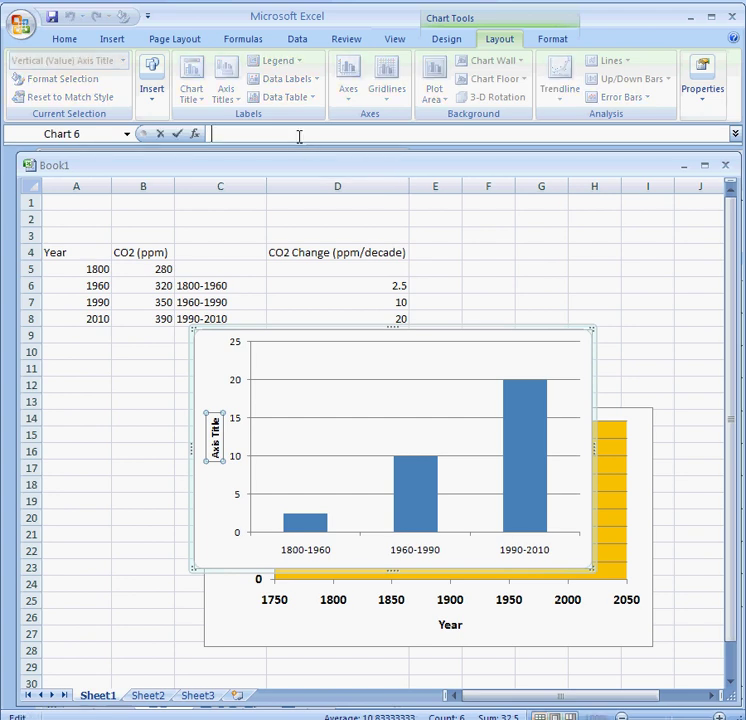
pyautogui.write('CO2 Ch')
pyautogui.write('ange (p')
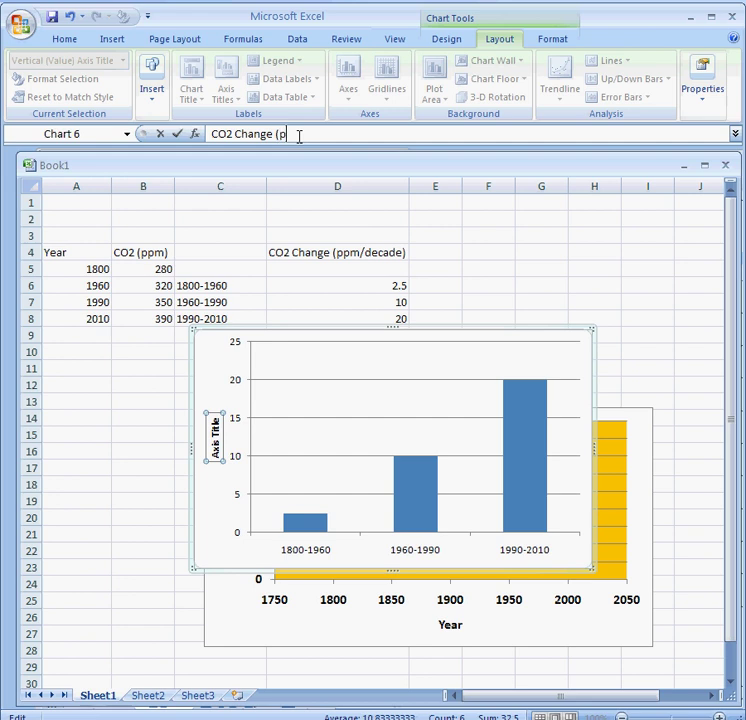
pyautogui.write('pm/decade)')
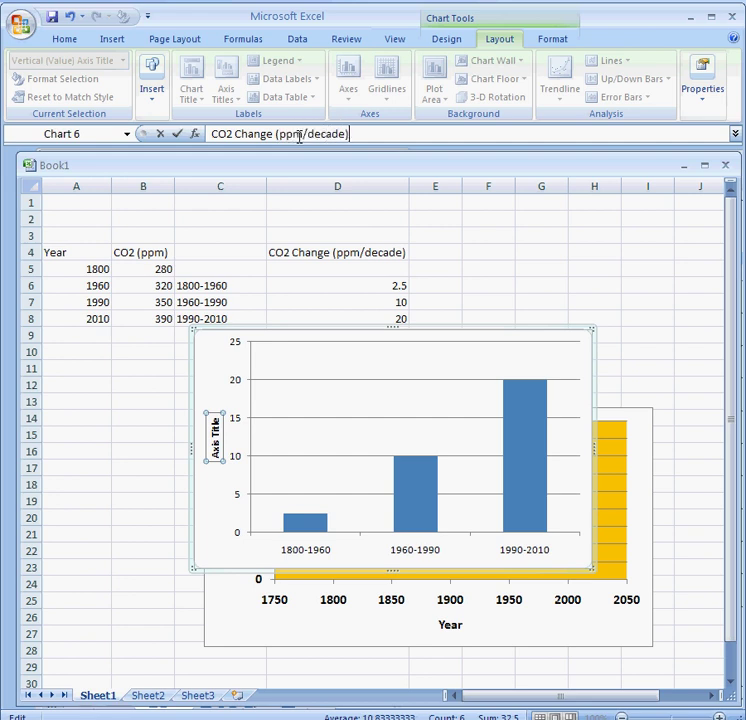
pyautogui.press('Return')
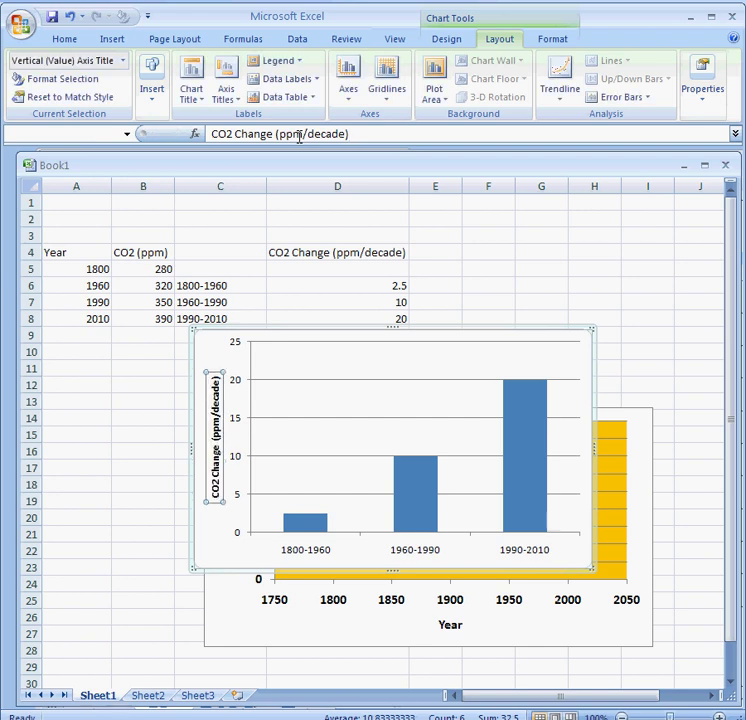